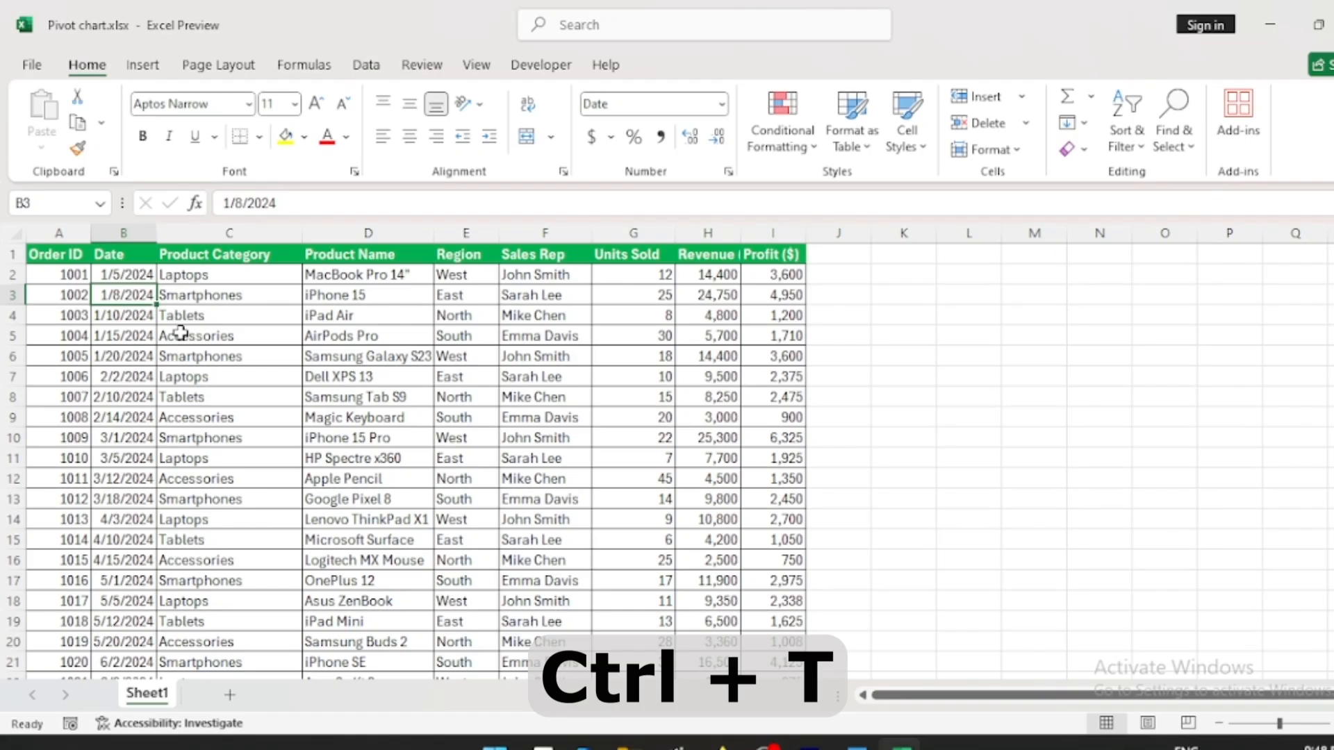
Convert the sales data range A1:I31 into a table with headers.
key("ctrl+t")
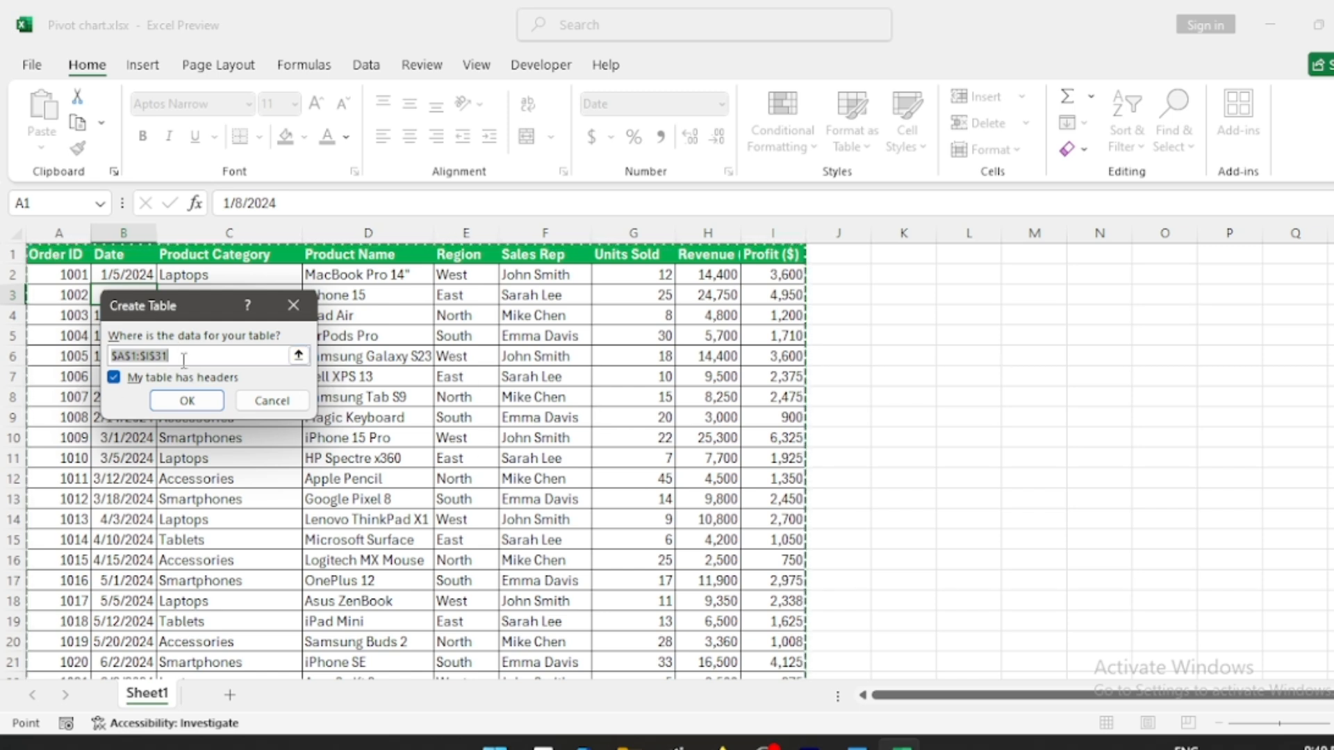
left_click(186, 401)
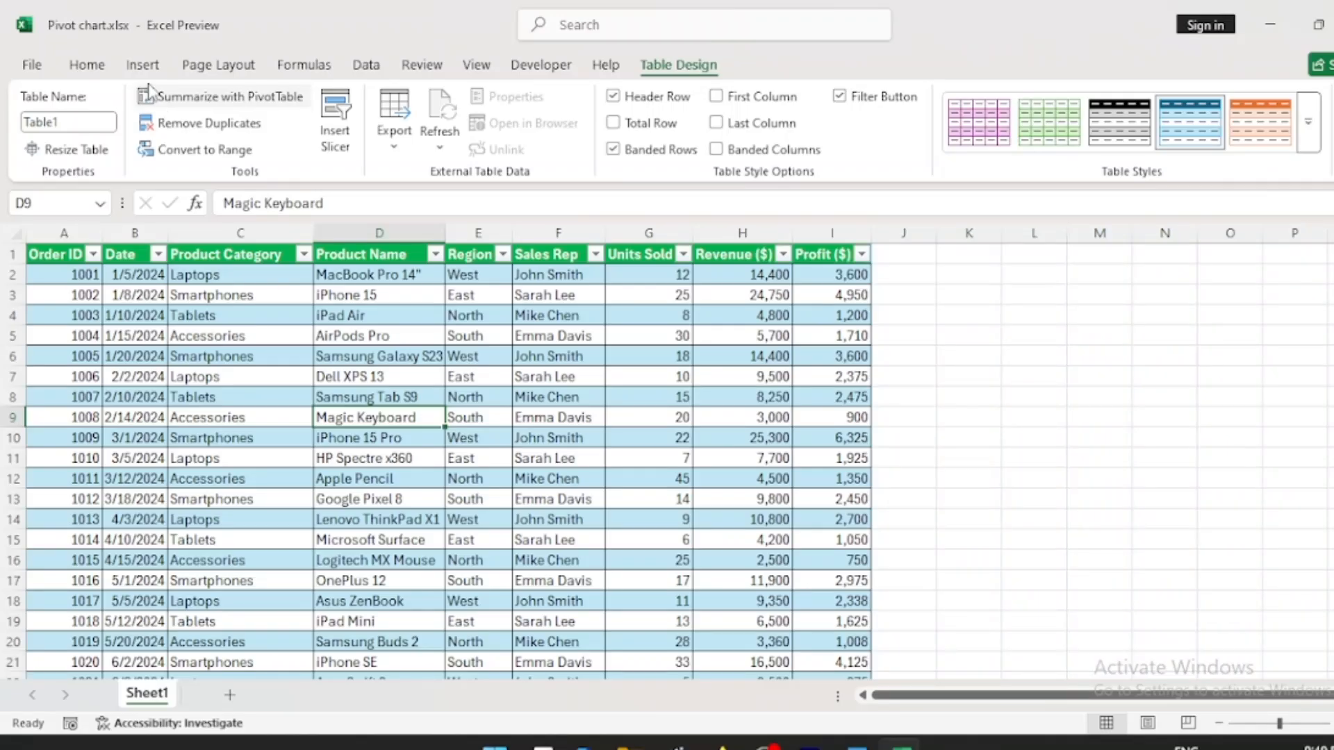
Insert a PivotChart based on Table1 and place it on a new worksheet.
left_click(143, 65)
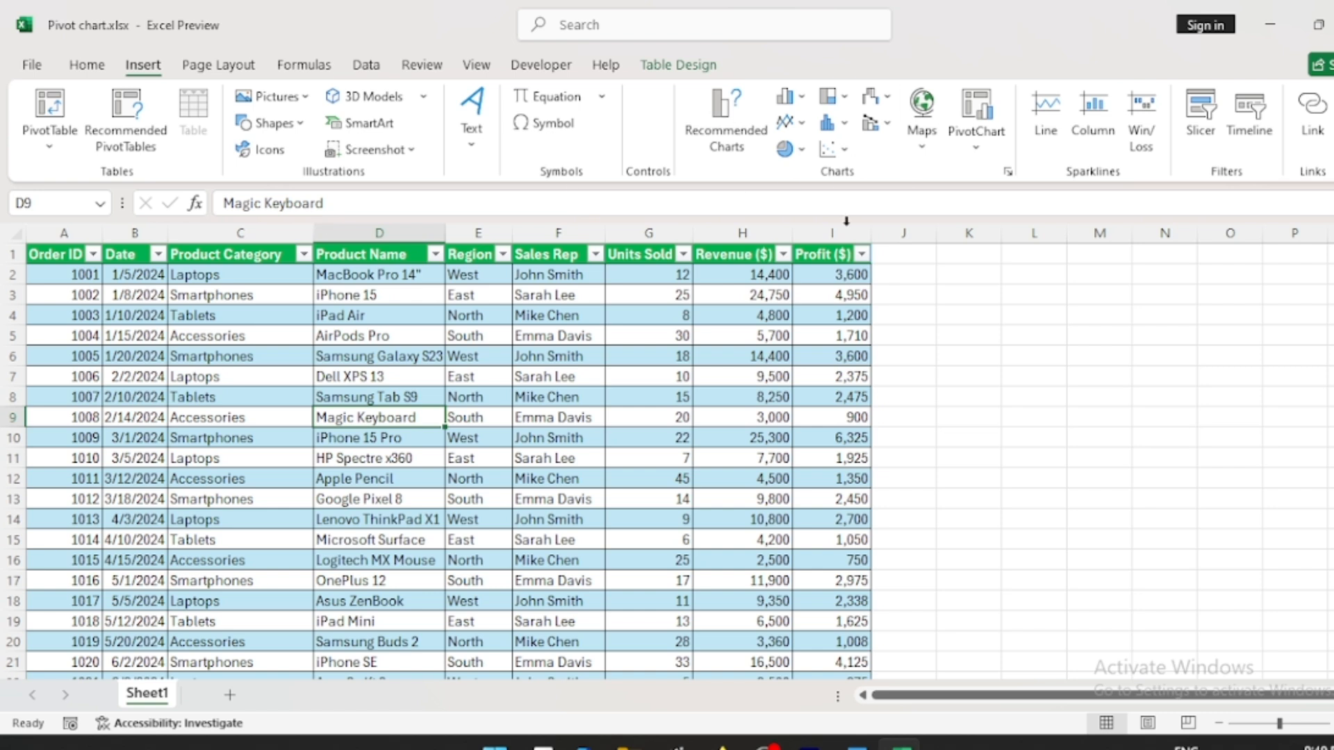
left_click(978, 132)
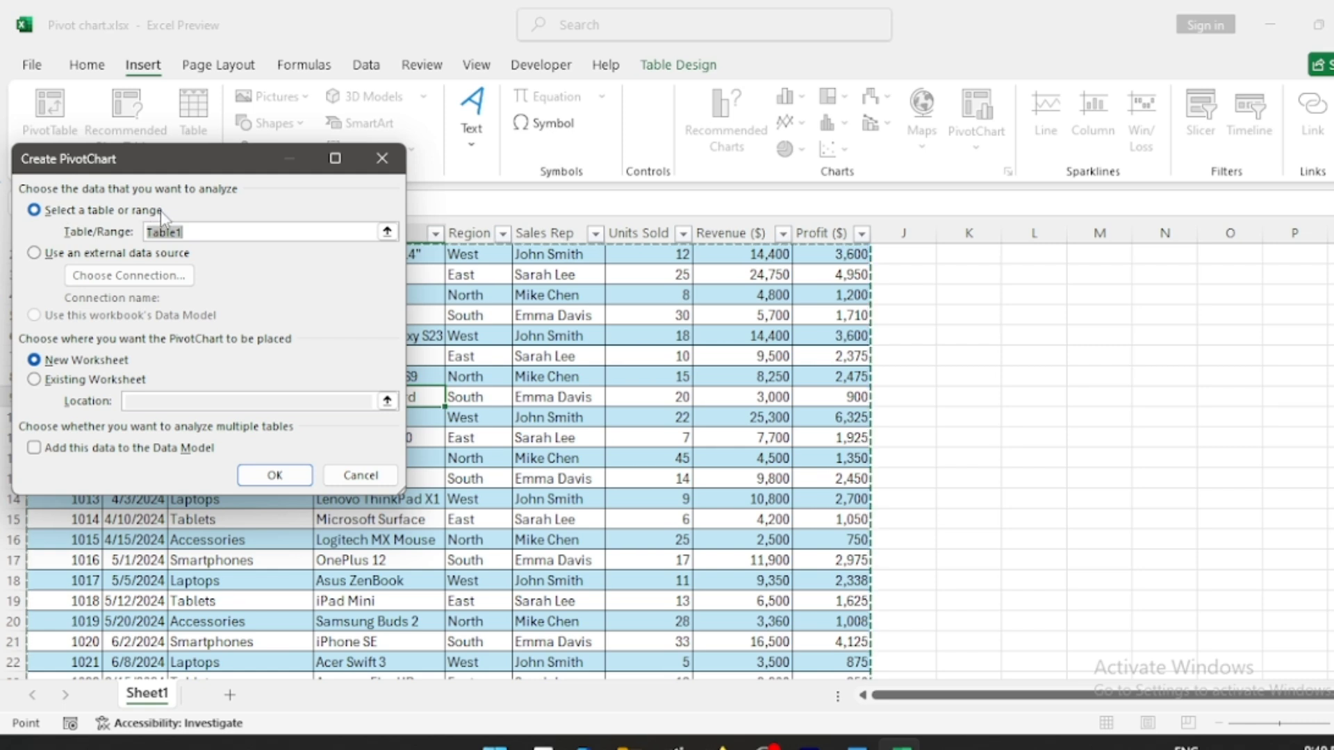
key("Escape")
left_click(981, 120)
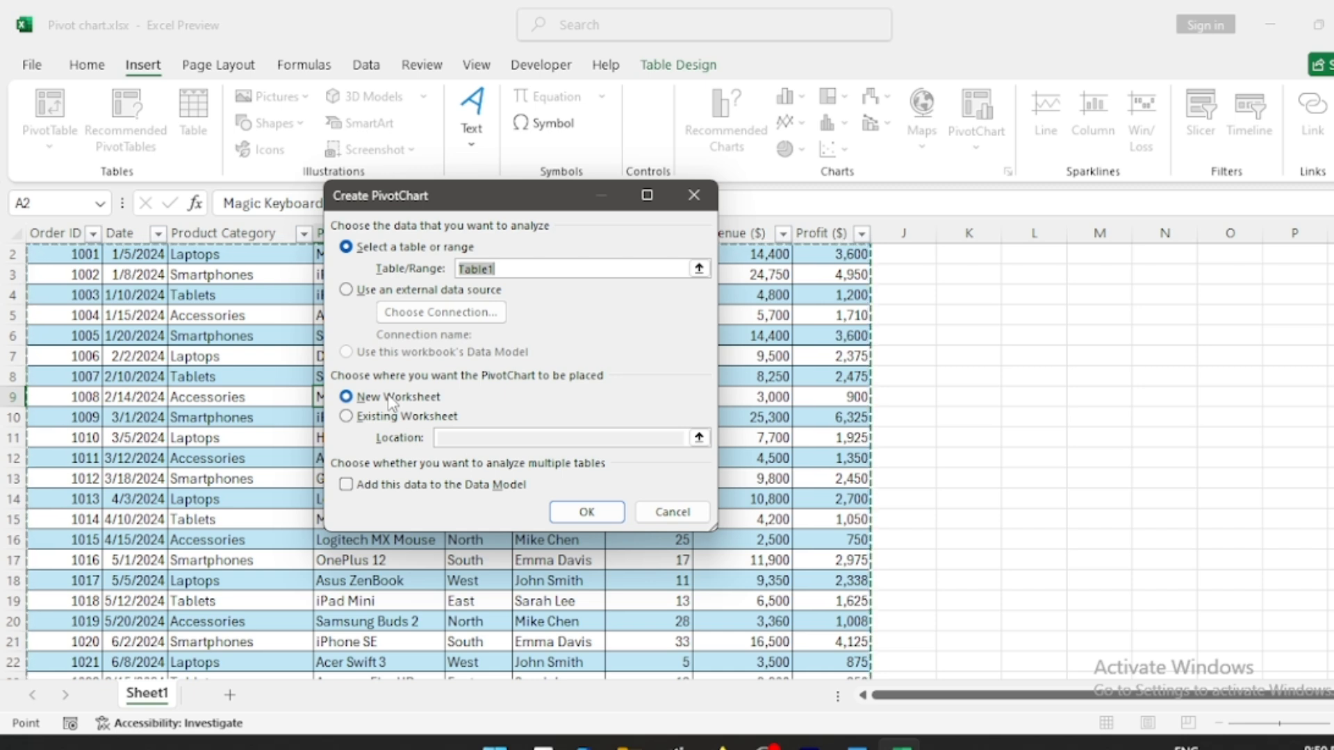
left_click(586, 513)
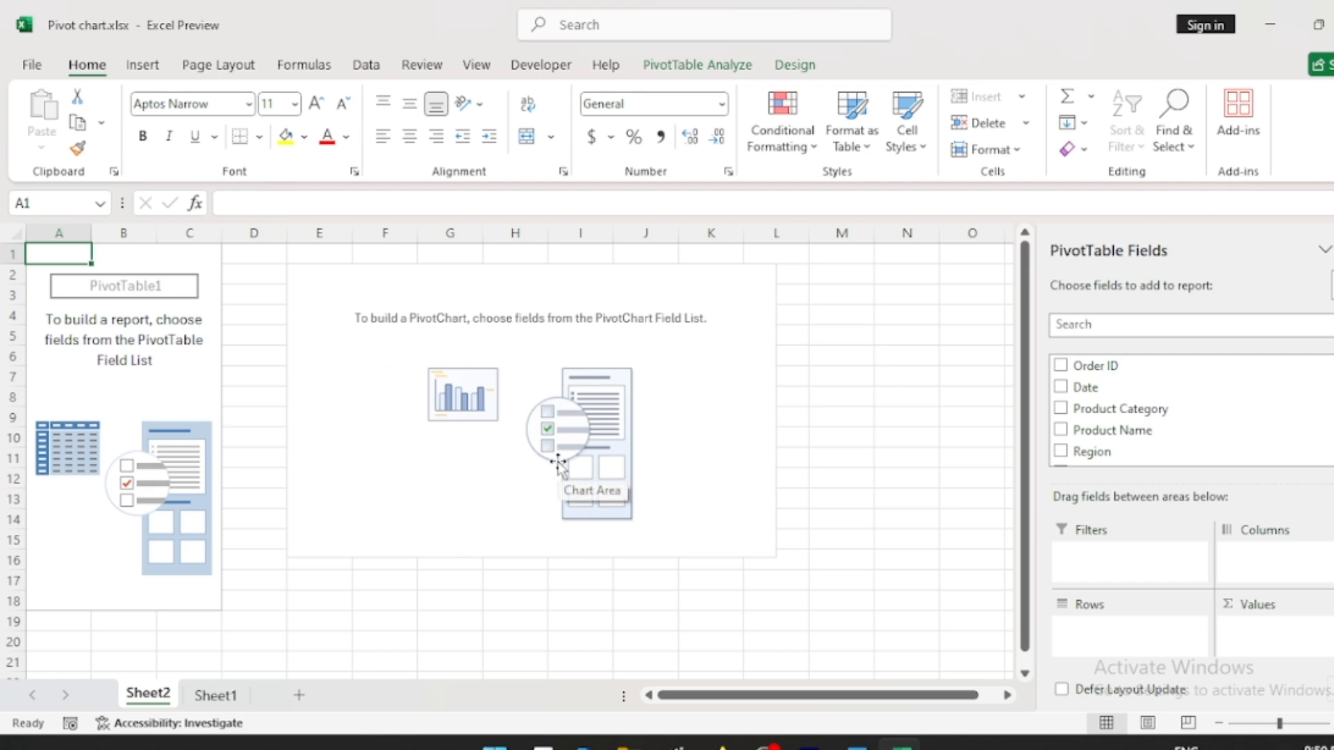
Add Product Name to the pivot's rows and Revenue ($) to its values.
scroll(1111, 410, "down", 2)
left_click_drag(1140, 395, 1112, 629)
left_click_drag(1126, 442, 1254, 629)
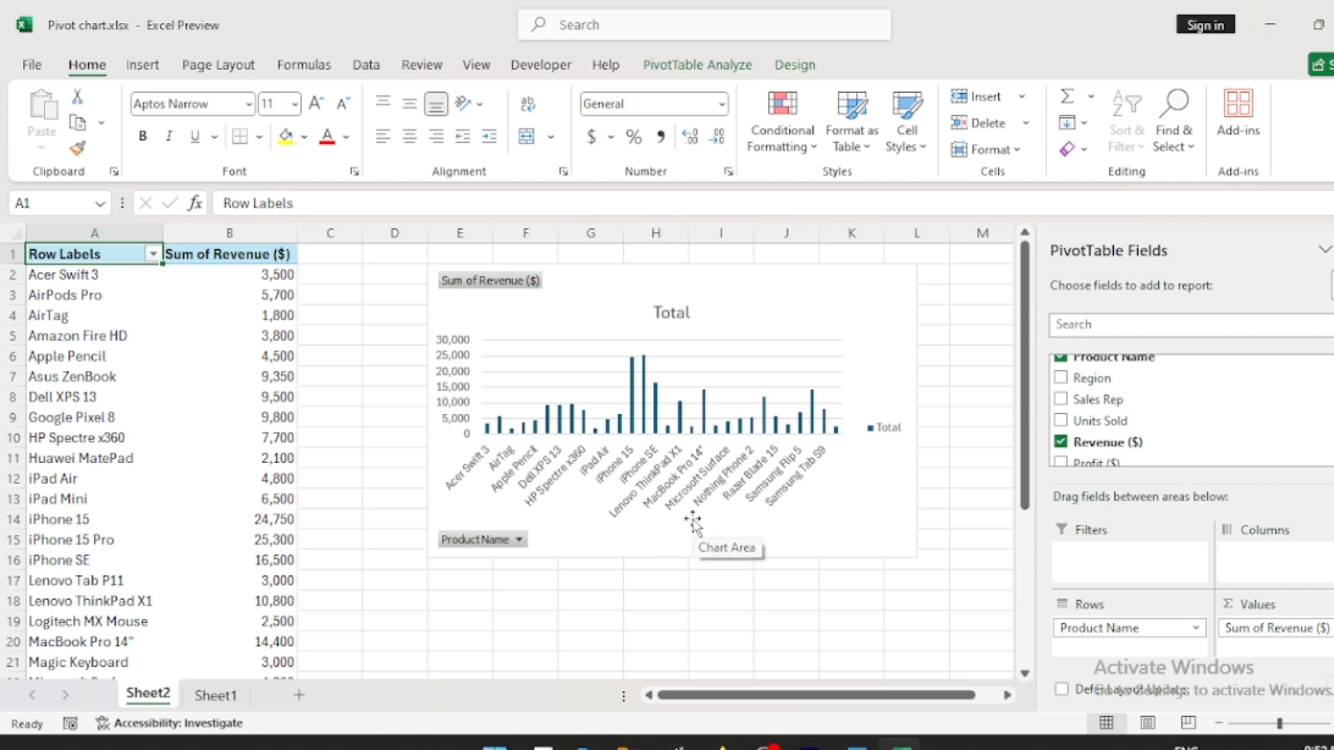
Add axis titles to the PivotChart.
left_click(976, 499)
left_click(883, 512)
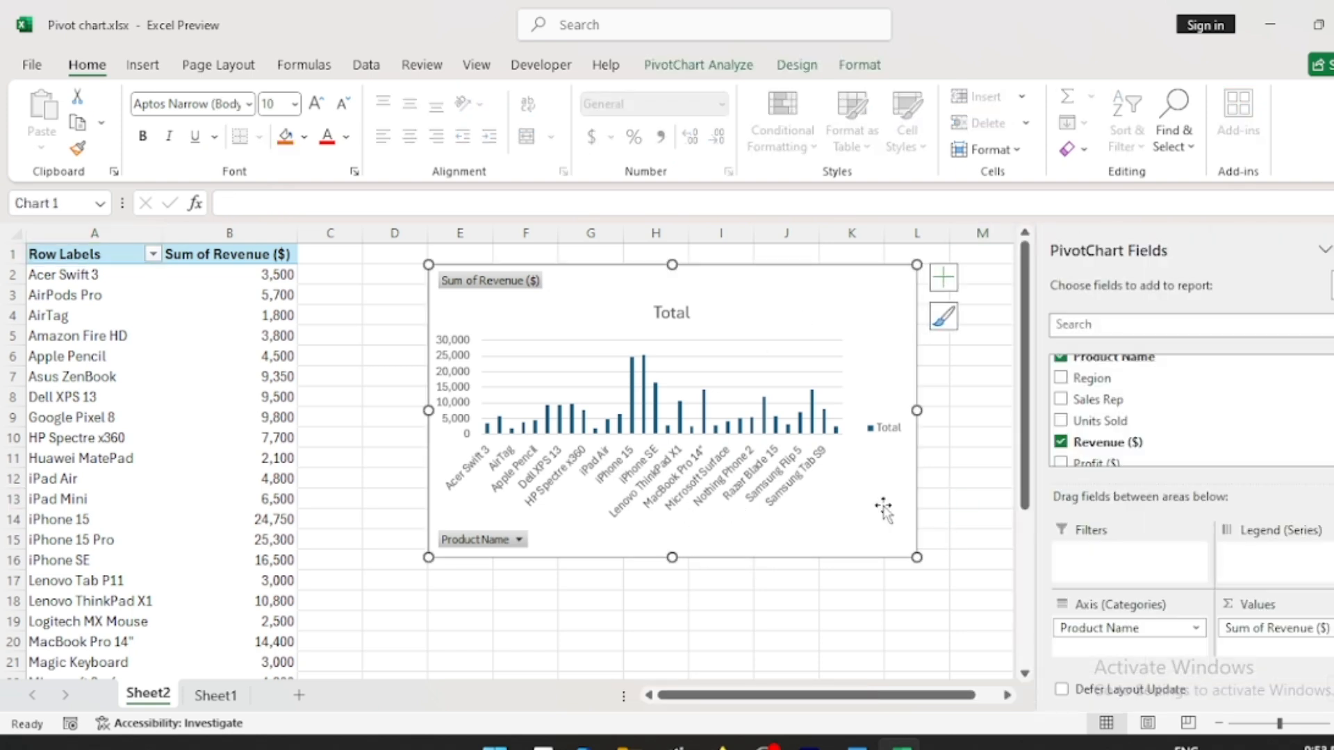
left_click(946, 281)
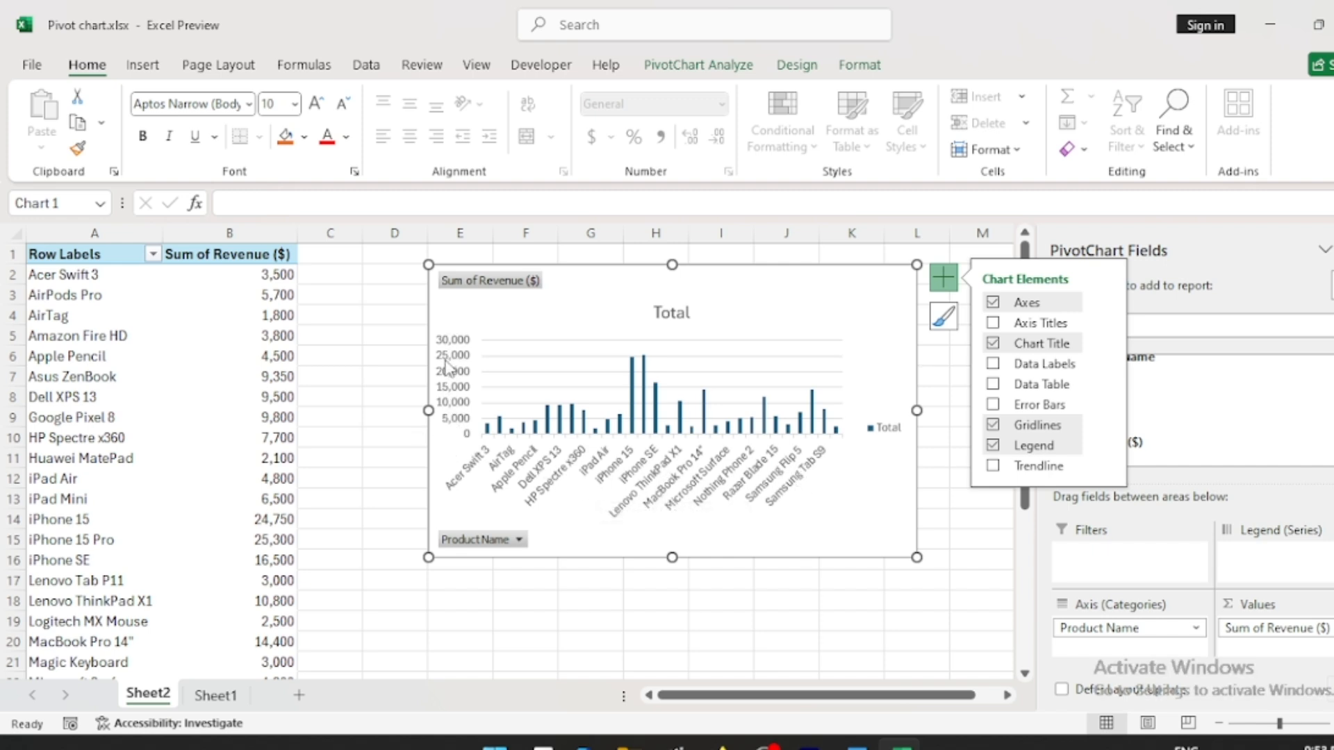
left_click(993, 323)
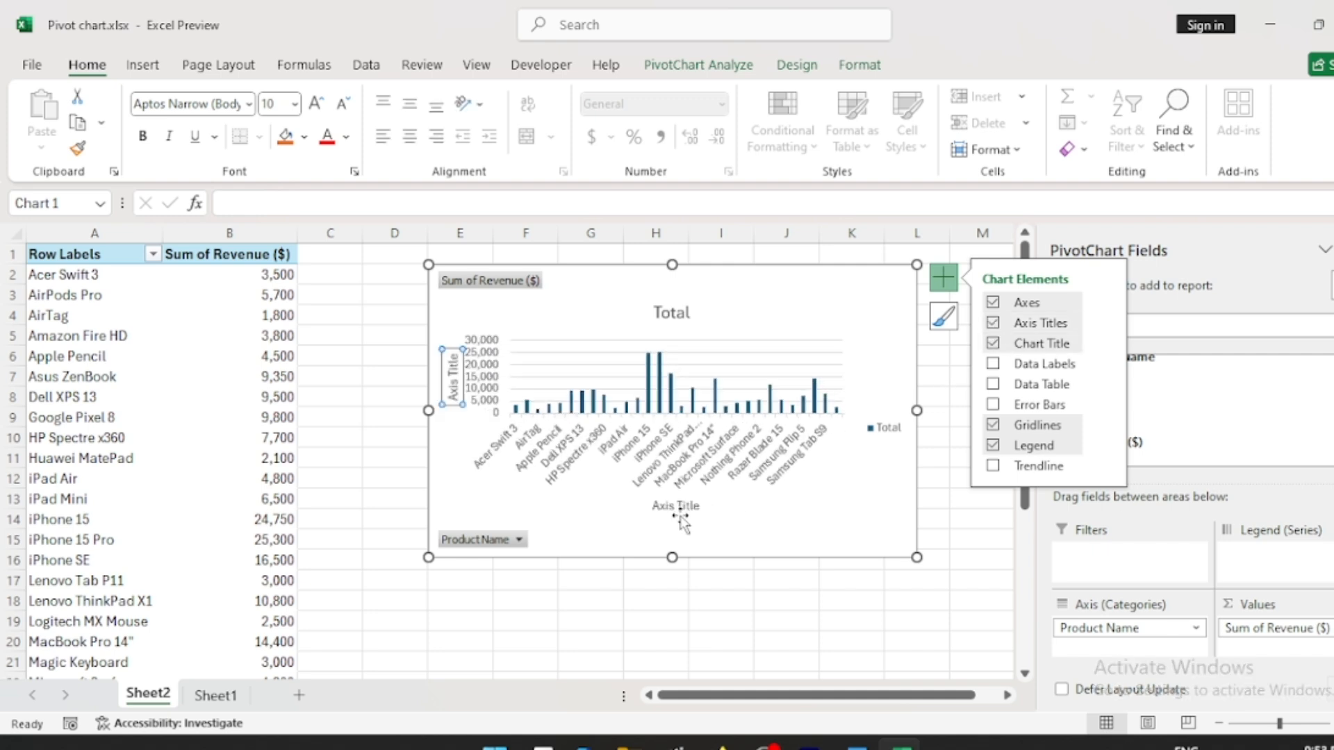
Title the chart's horizontal axis "Products" and its vertical axis "Sum of revenue".
double_click(687, 506)
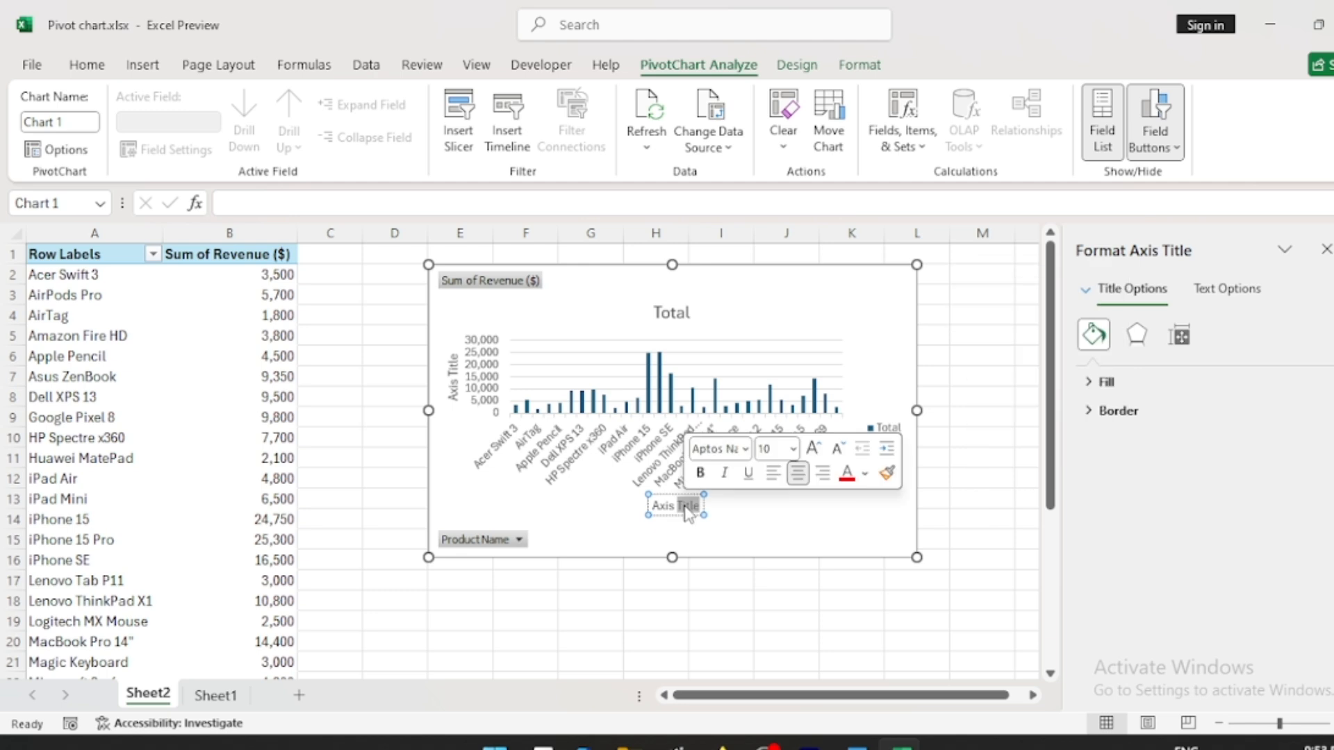
key("ctrl+a")
type("Products")
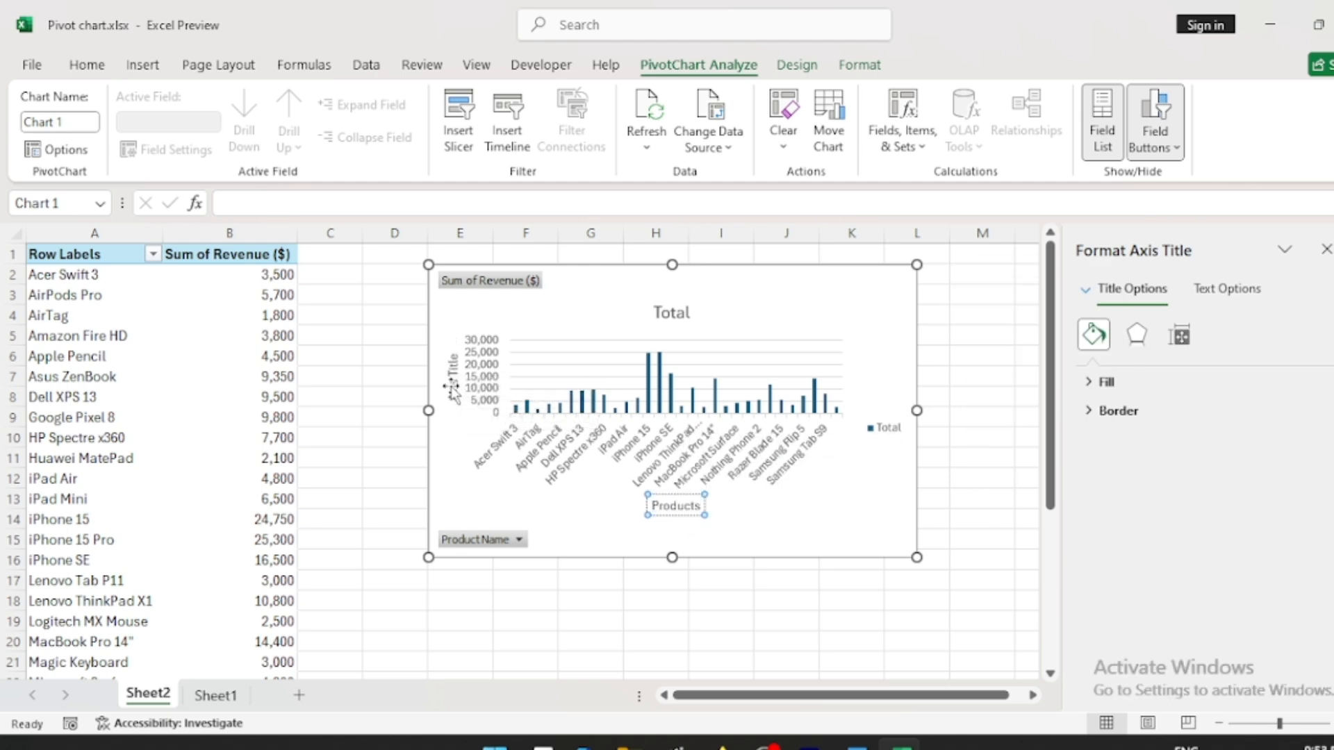
left_click(453, 391)
double_click(452, 391)
type("Sum of revenue")
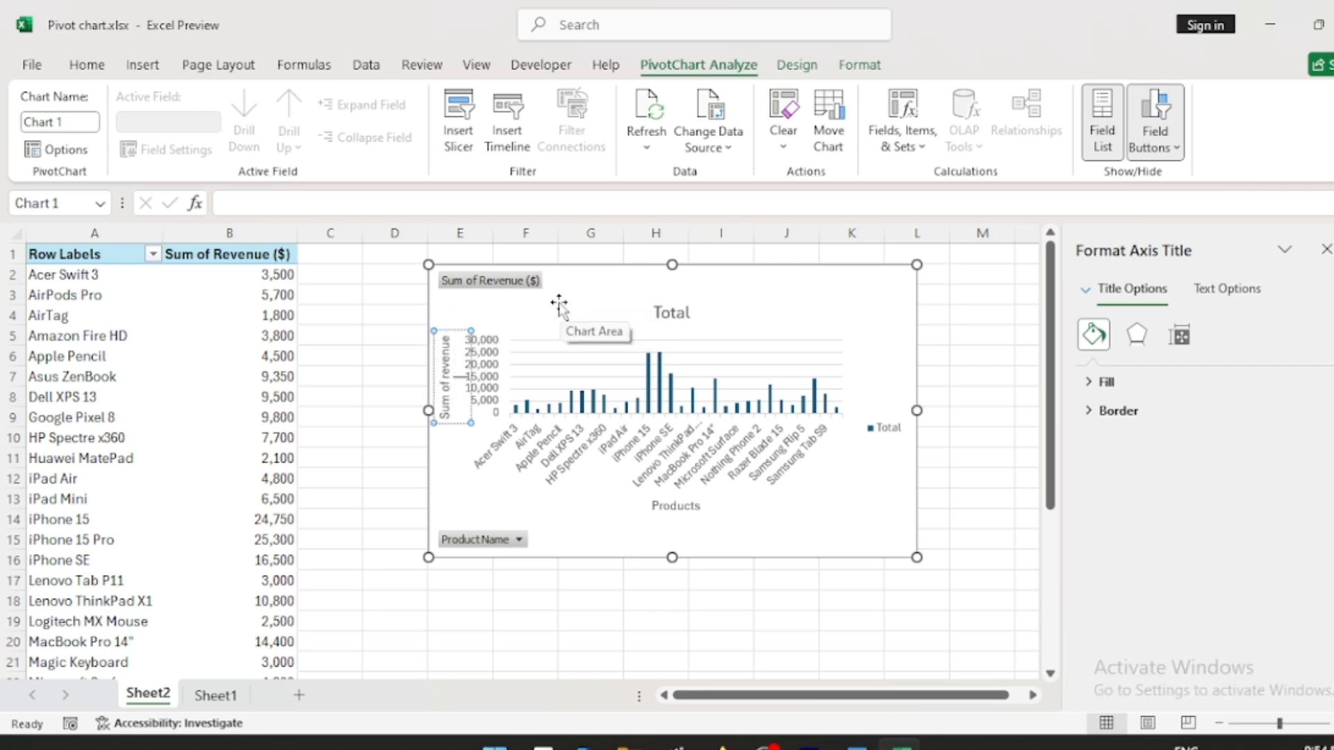
left_click(795, 500)
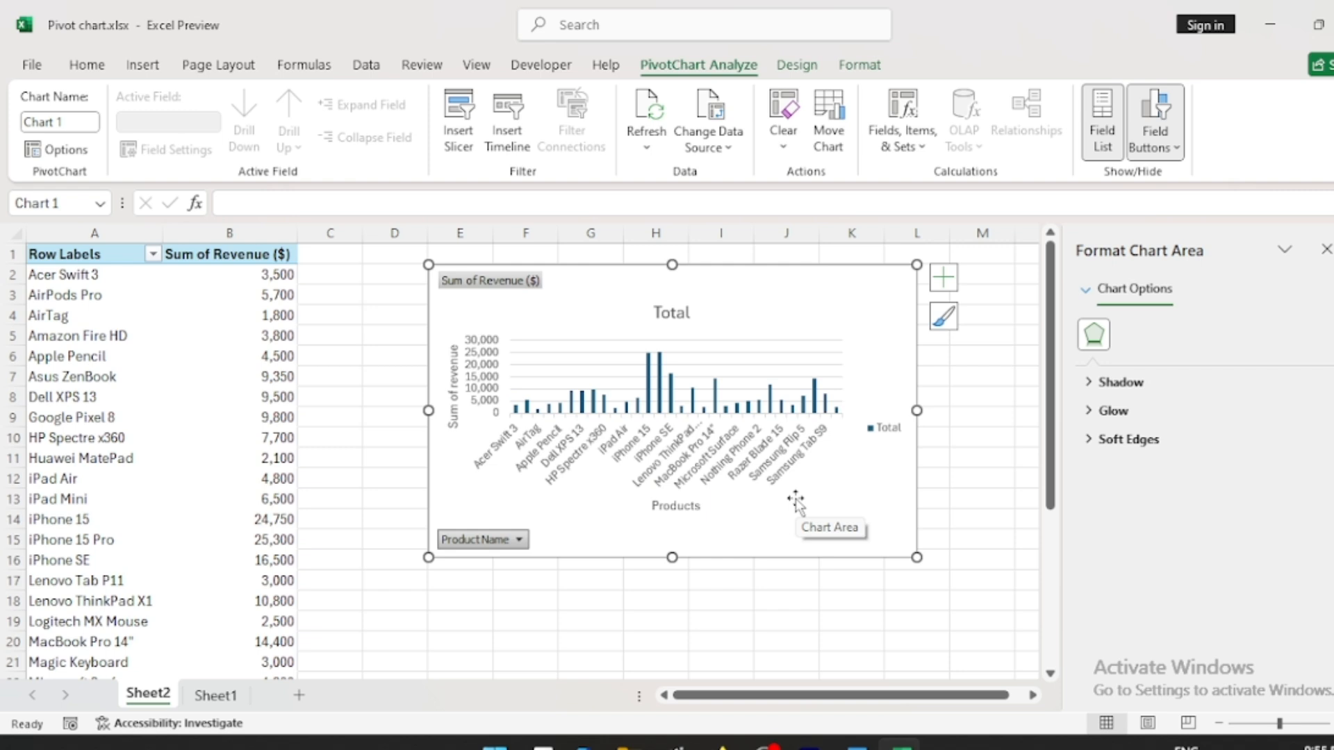
Filter the chart's Product Name field by value to show the top 5 items by Sum of Revenue ($).
left_click(519, 541)
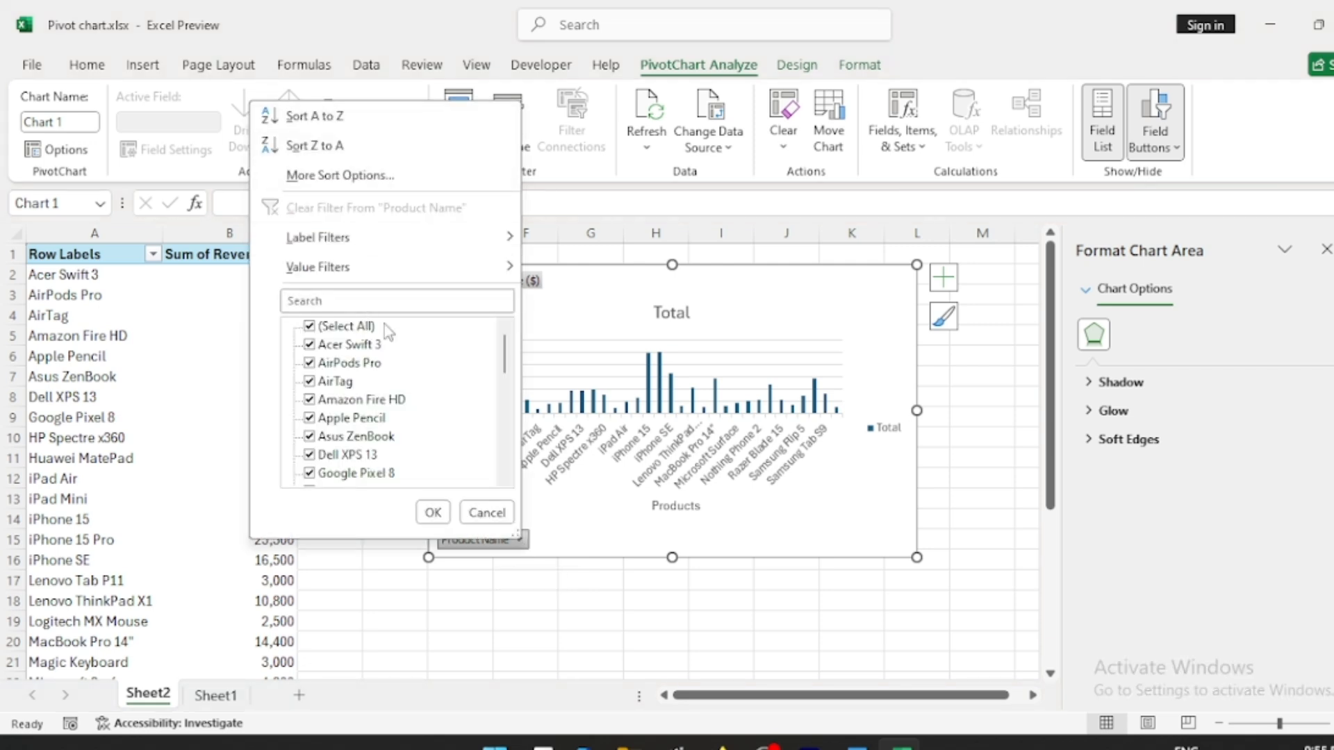
mouse_move(398, 278)
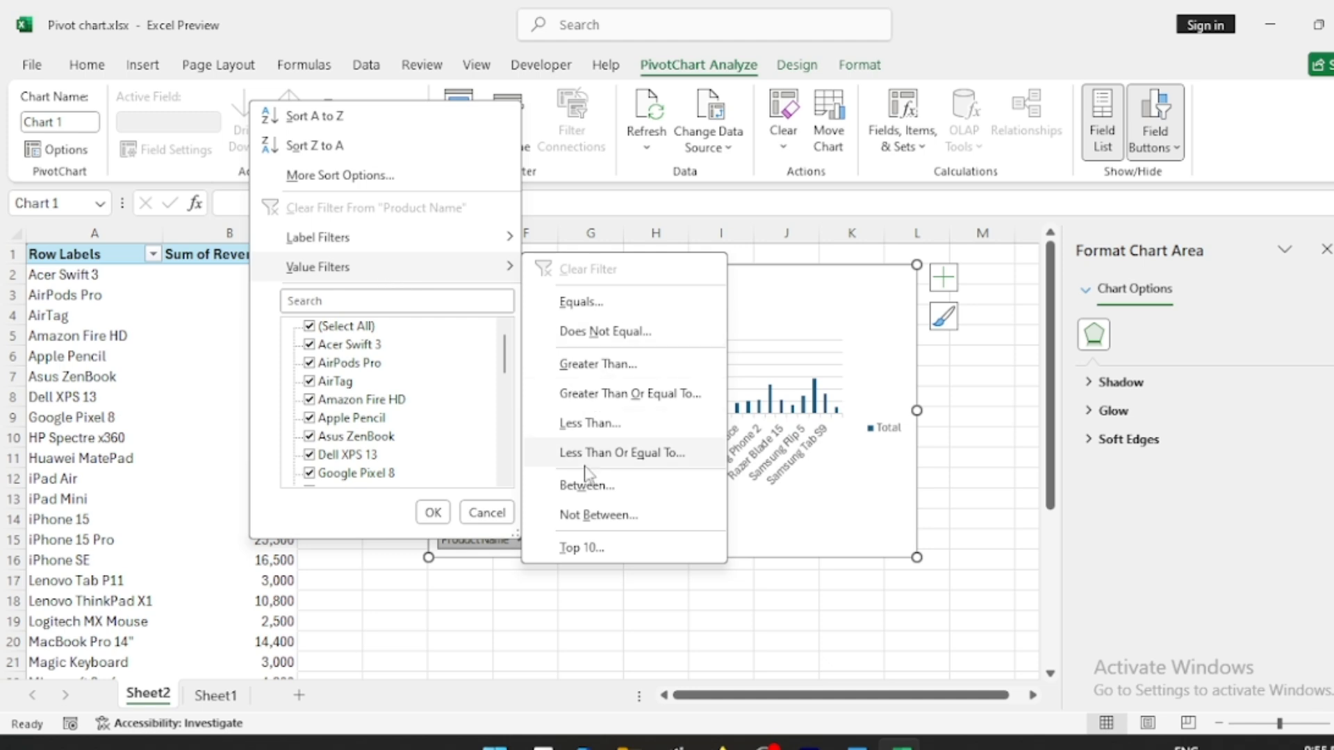
left_click(602, 556)
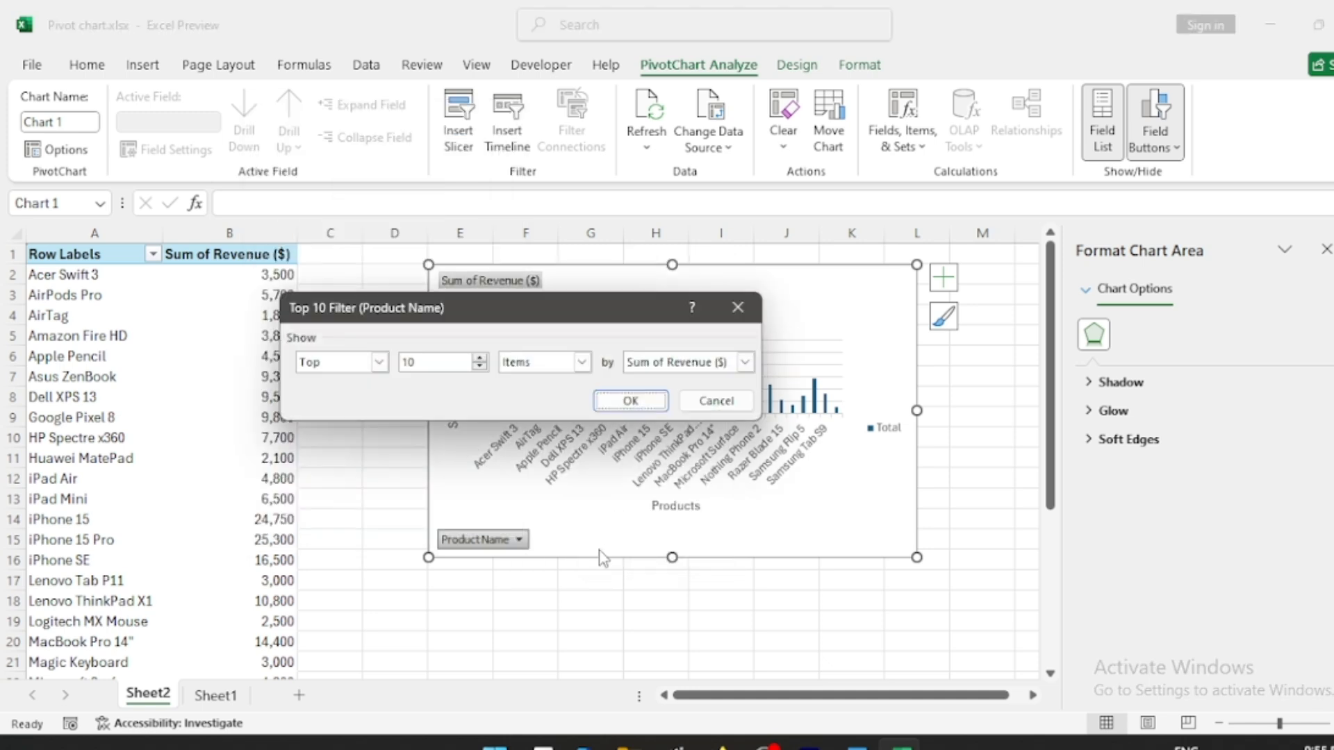
left_click(380, 363)
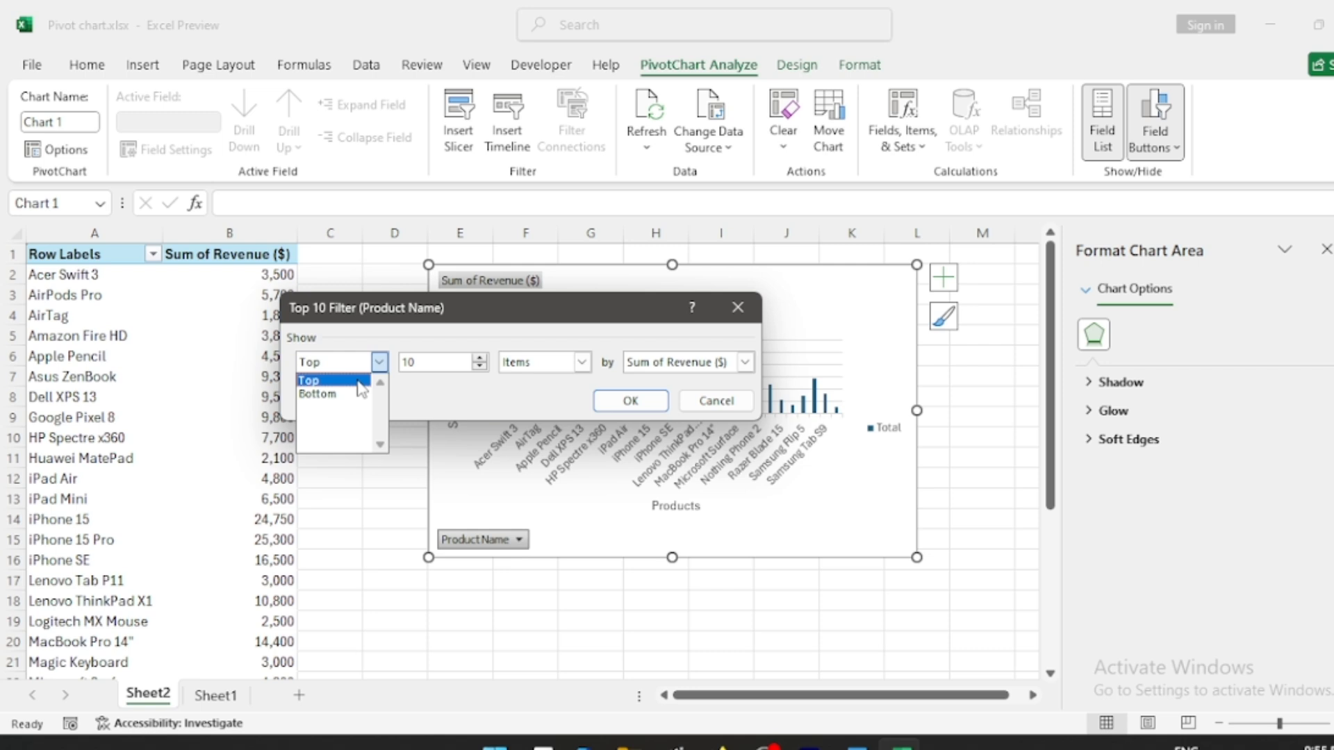
left_click(358, 383)
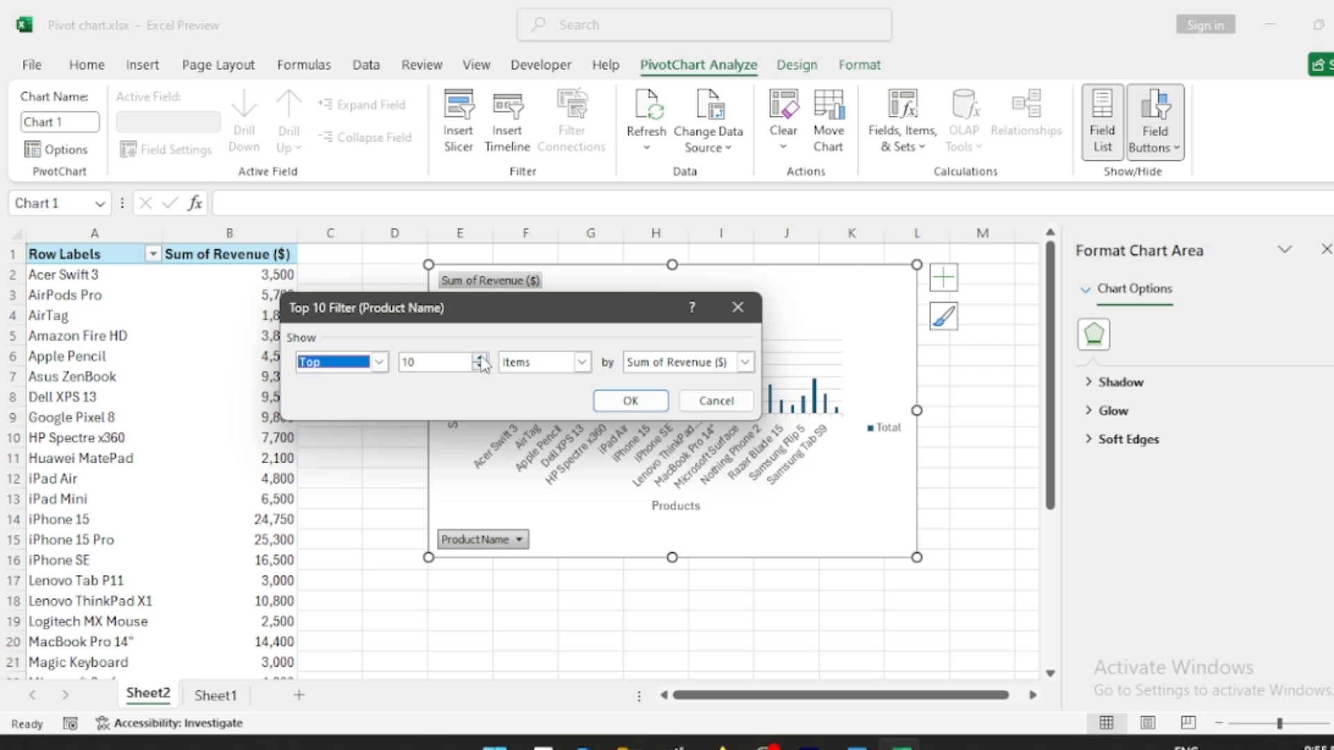
left_click(480, 358)
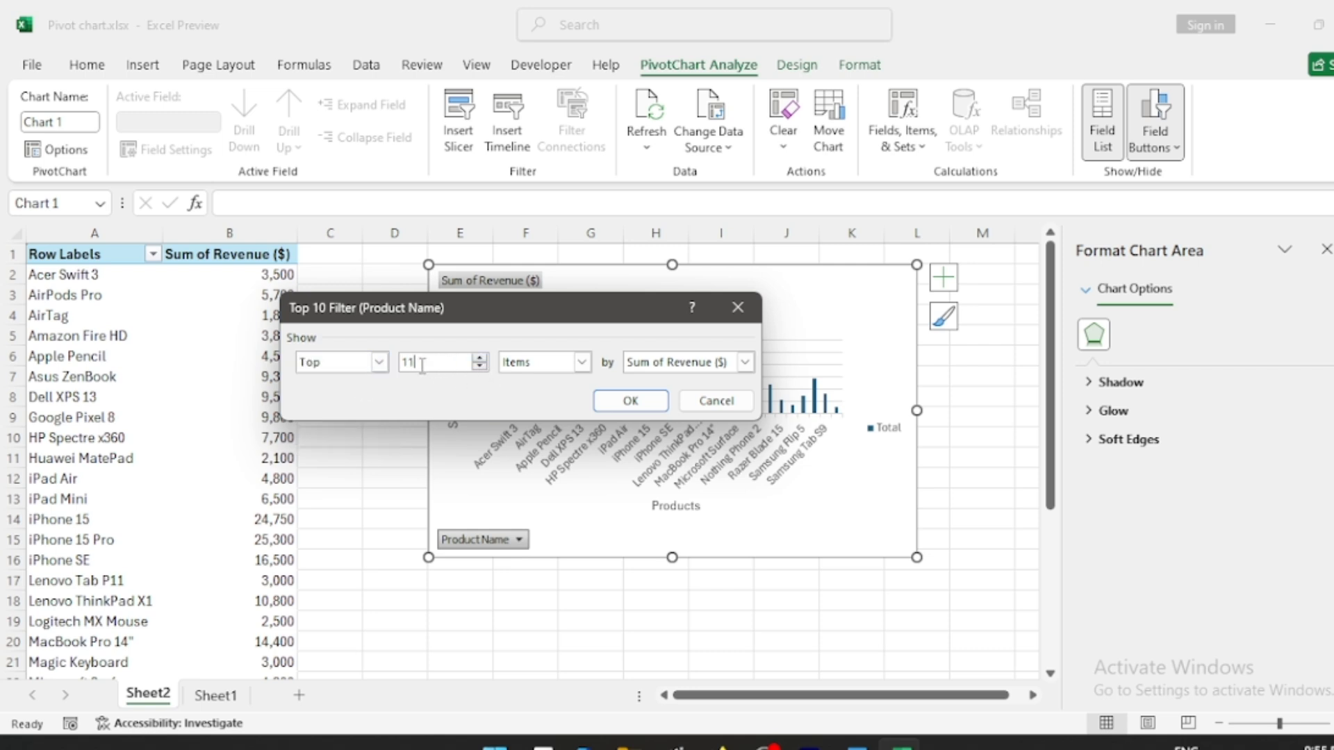
type("5")
key("Tab")
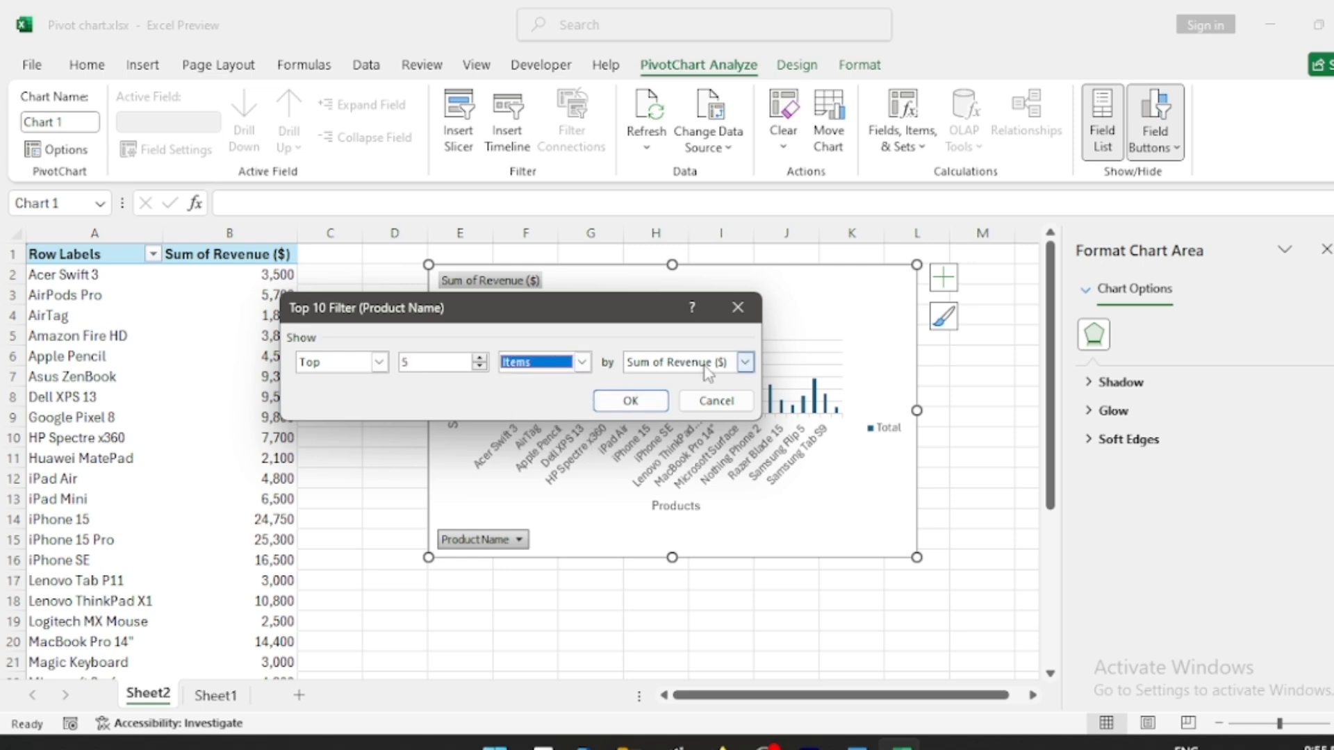
left_click(631, 402)
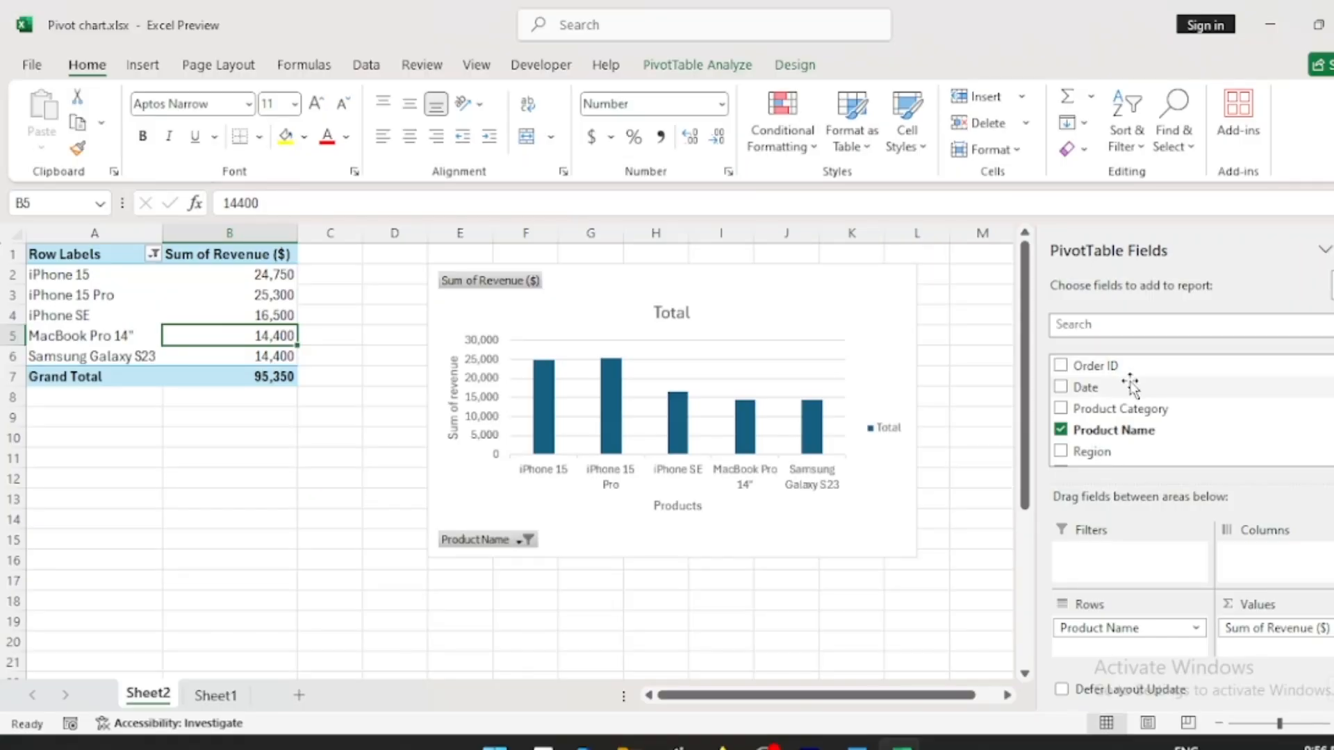
Add the Date field to the pivot's rows beneath Product Name.
left_click_drag(1132, 382, 1117, 650)
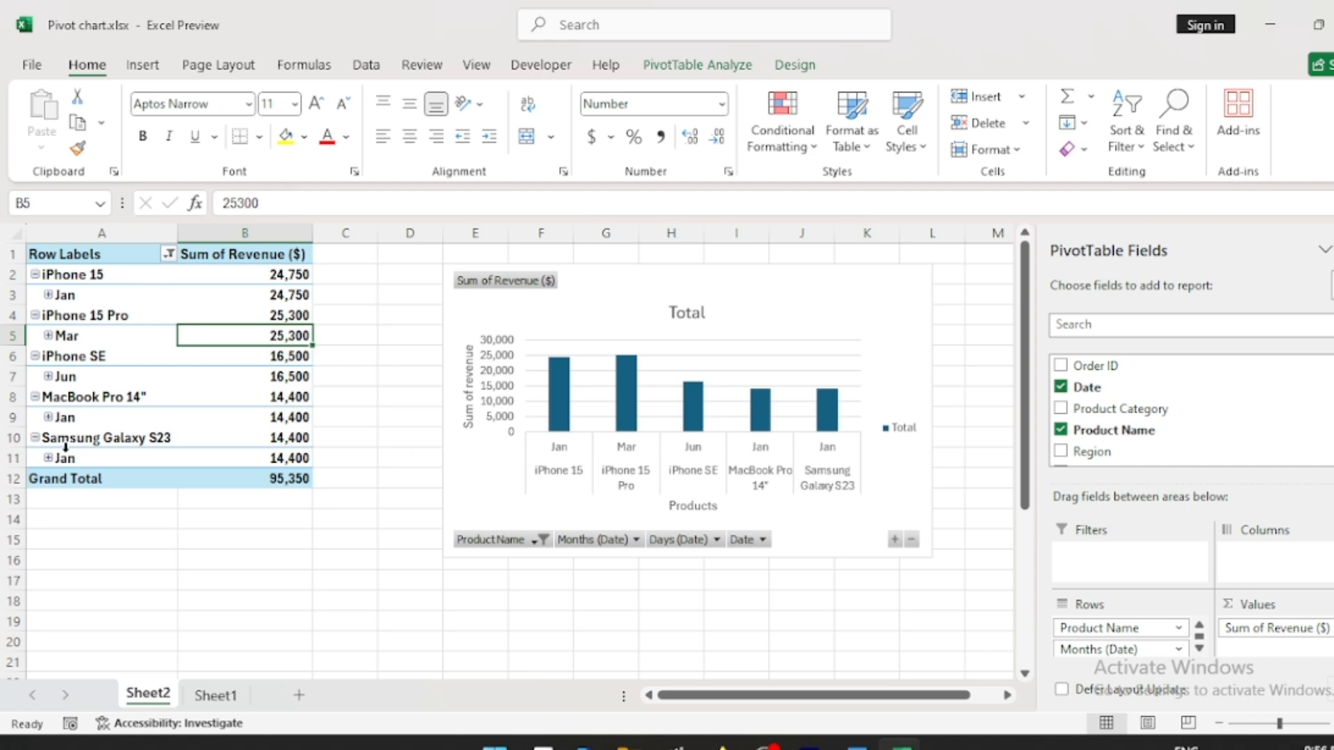
left_click(73, 295)
right_click(73, 294)
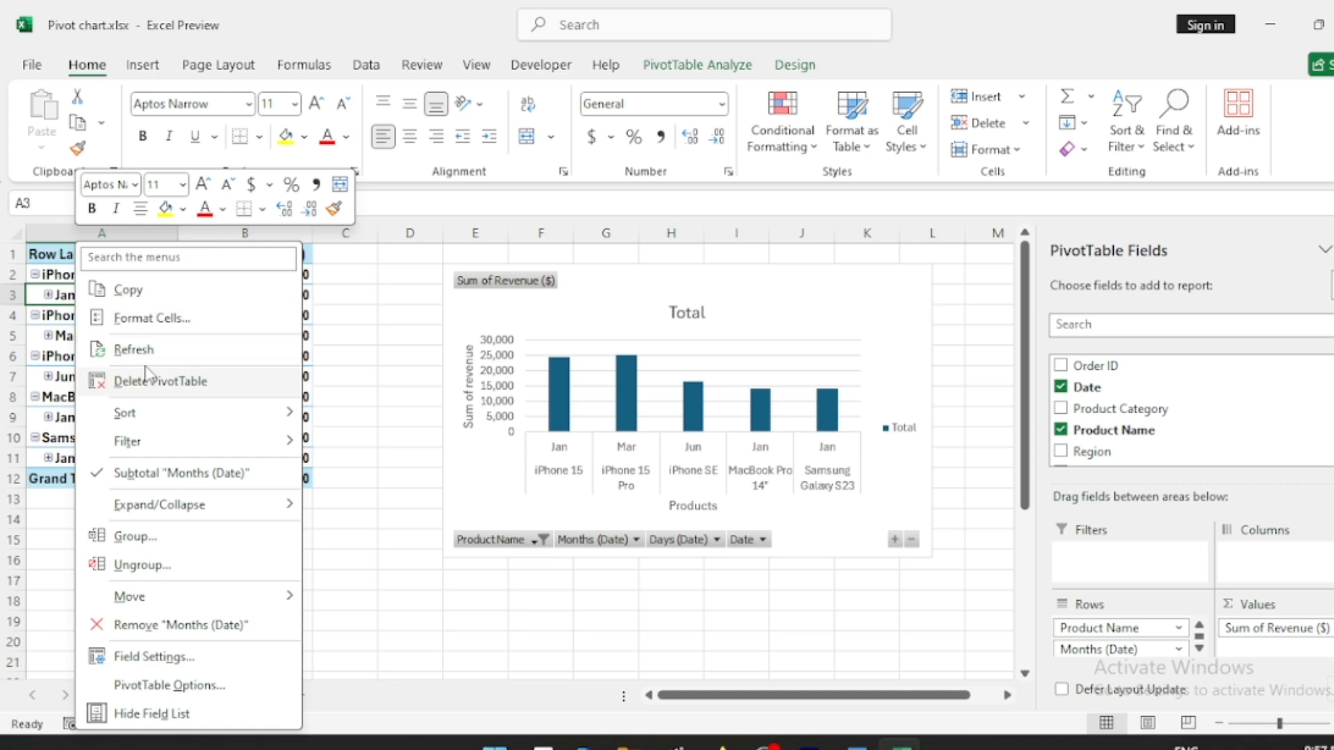
left_click(135, 536)
key("Escape")
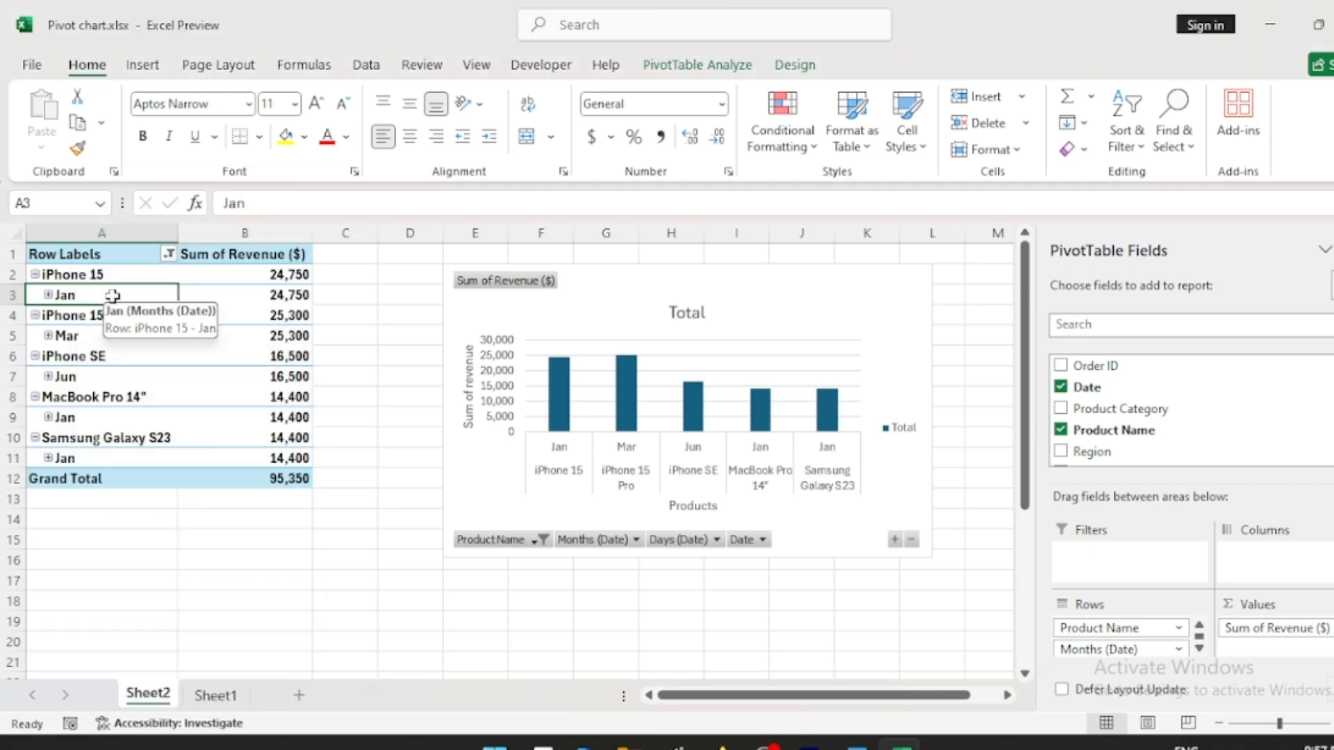
Group the pivot table's dates by Years only, leaving out Months and Days.
right_click(112, 296)
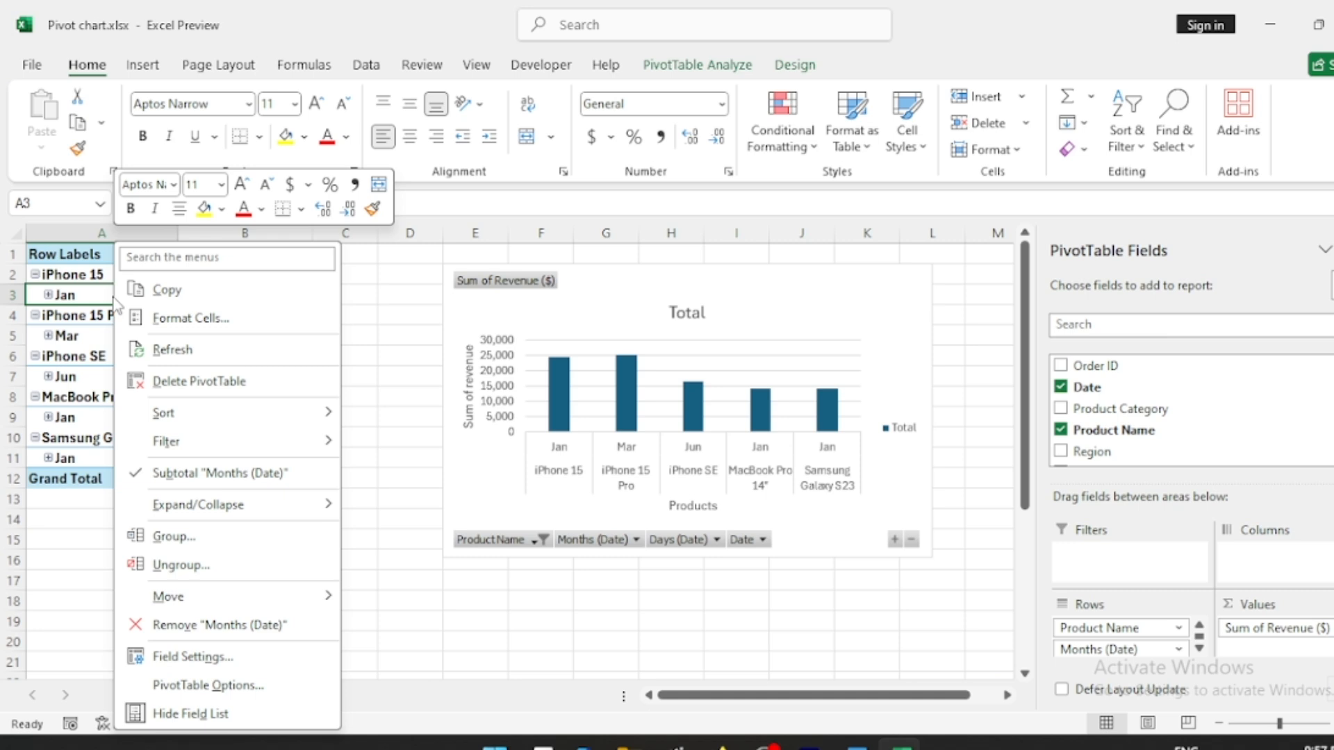
left_click(215, 544)
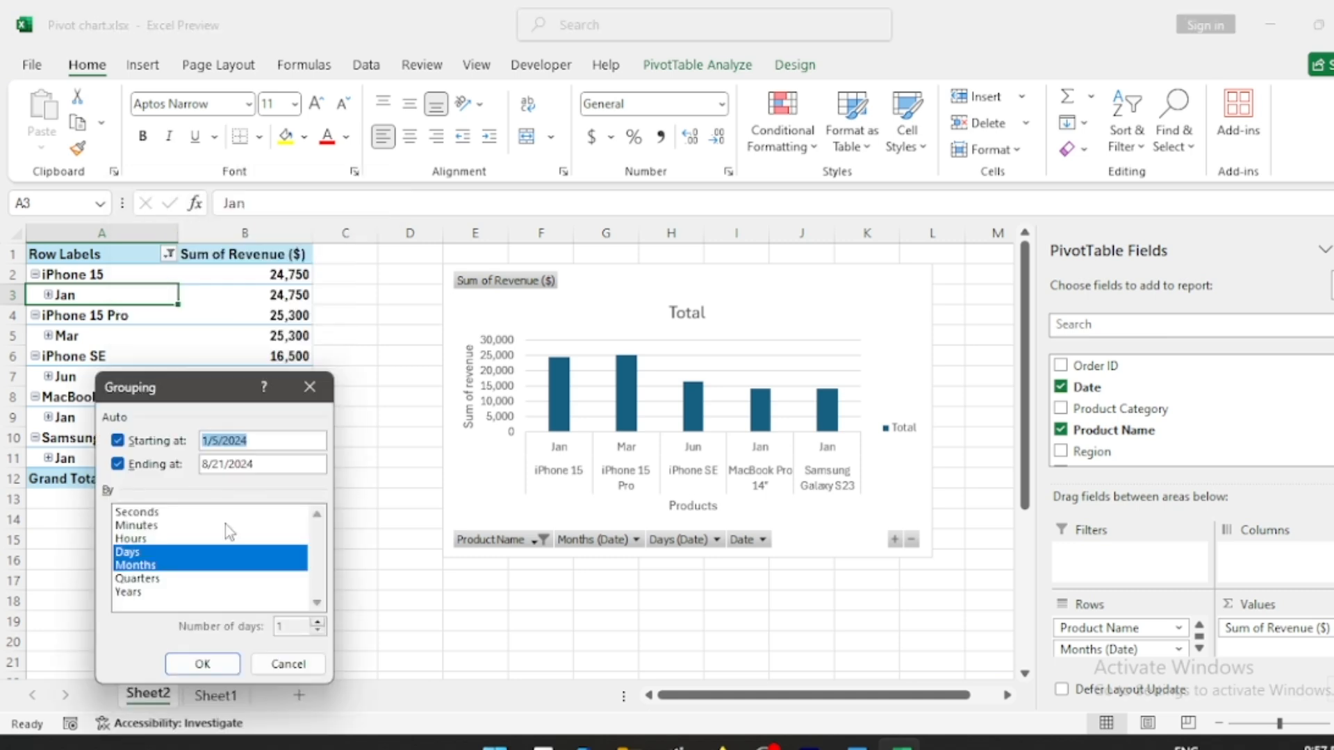
left_click(145, 595)
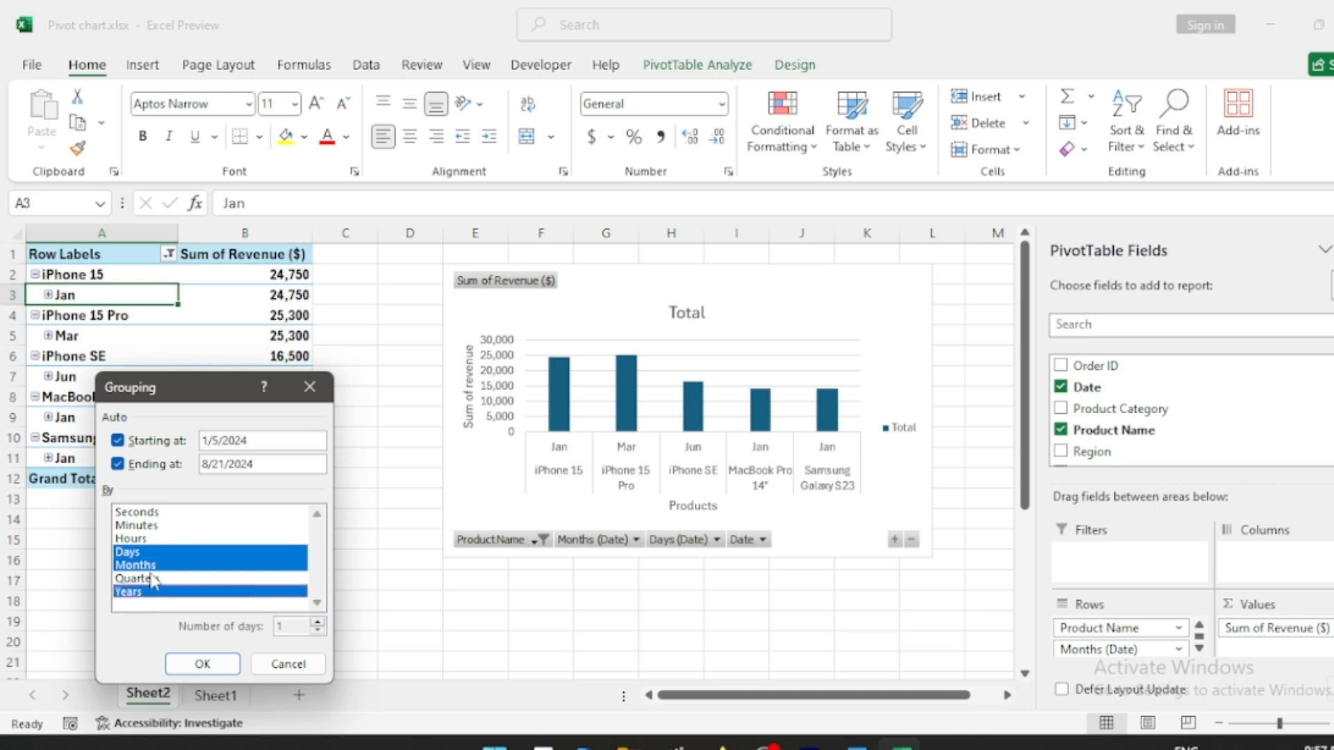
left_click(157, 567)
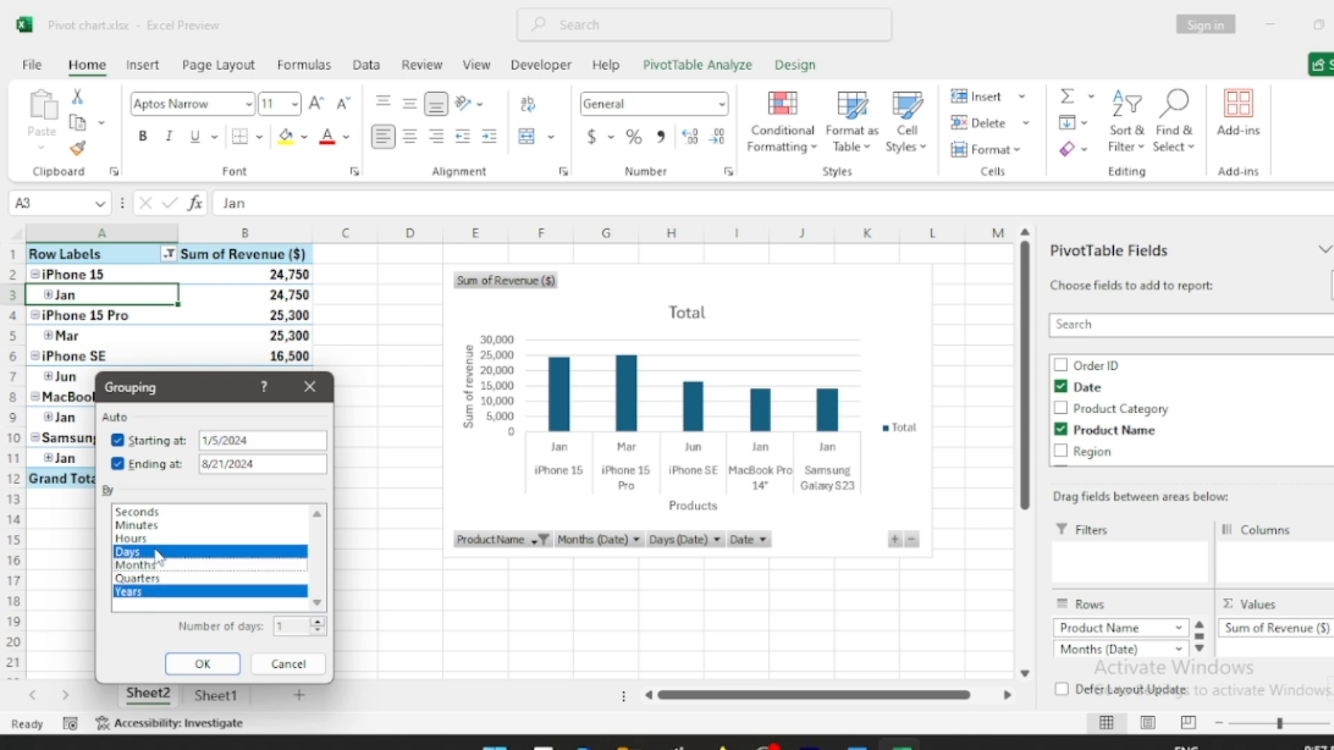
left_click(156, 553)
left_click(202, 664)
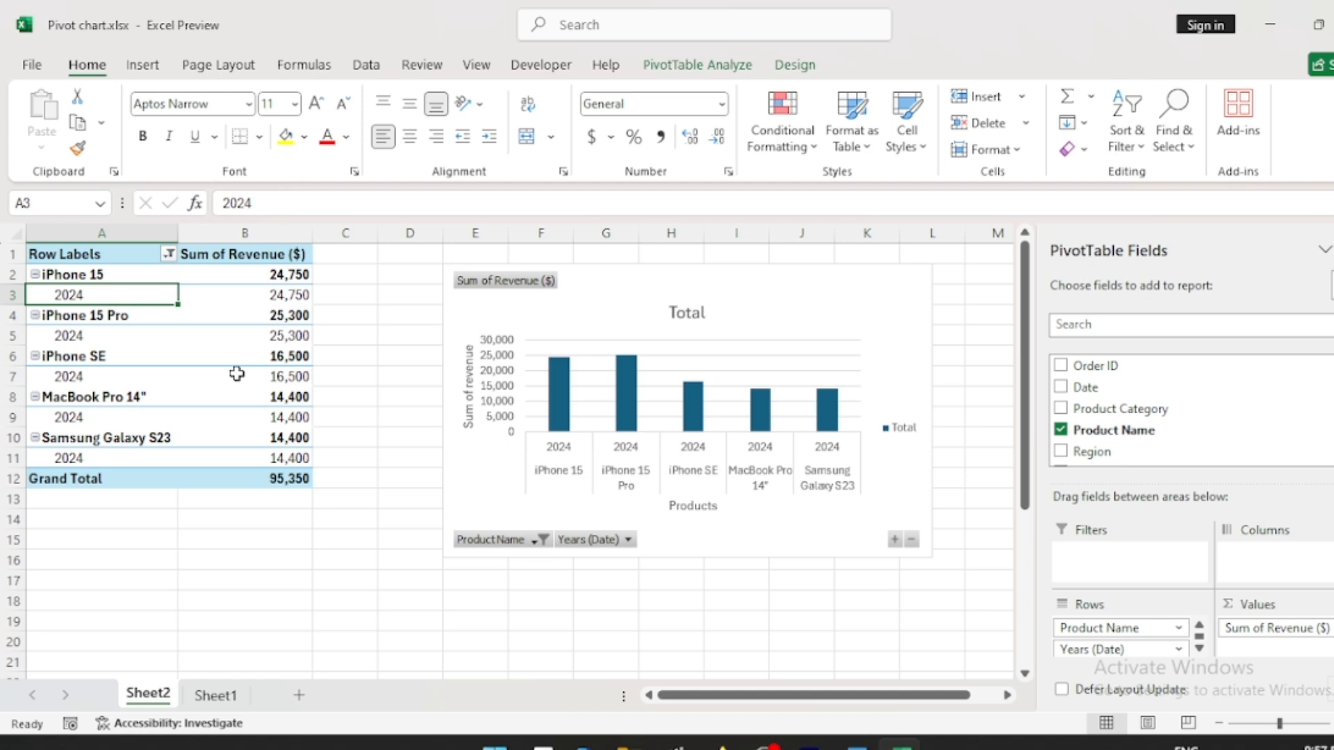
Open the filter options of the Years (Date) field on the PivotChart.
mouse_move(237, 374)
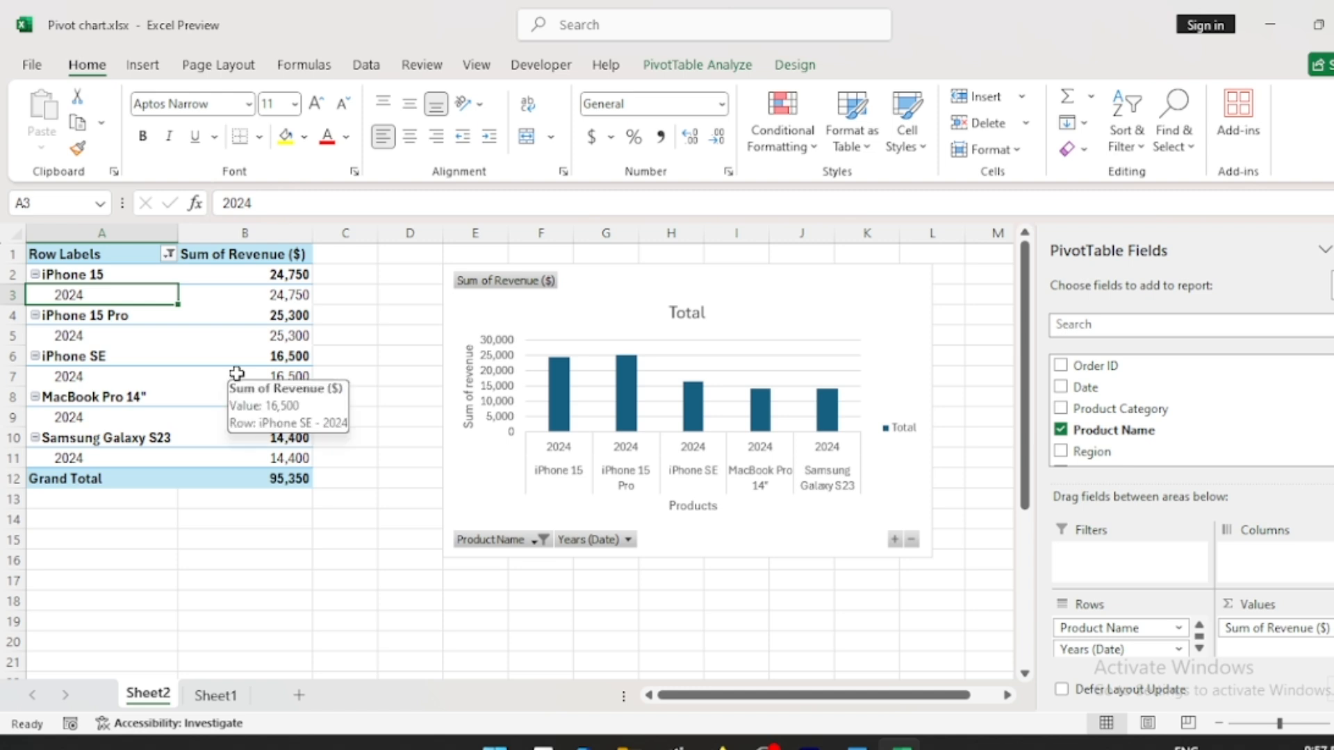
left_click(627, 540)
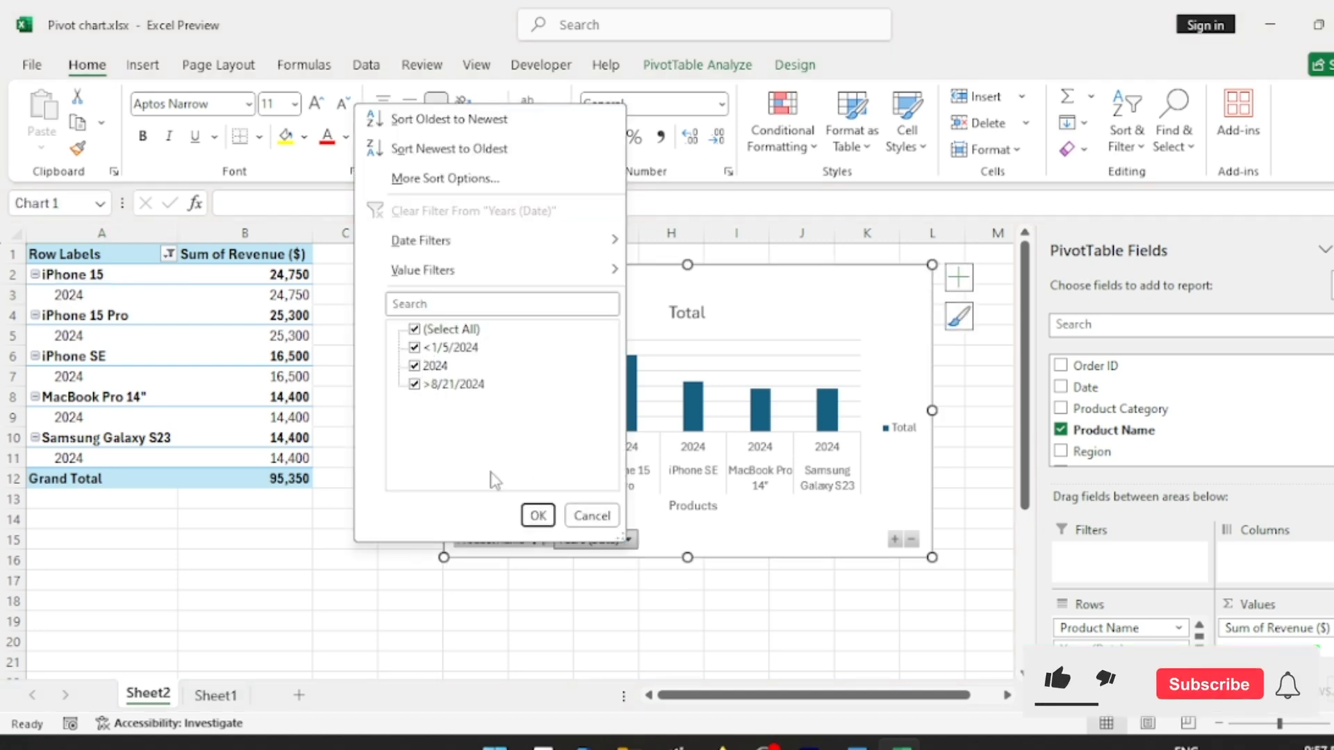